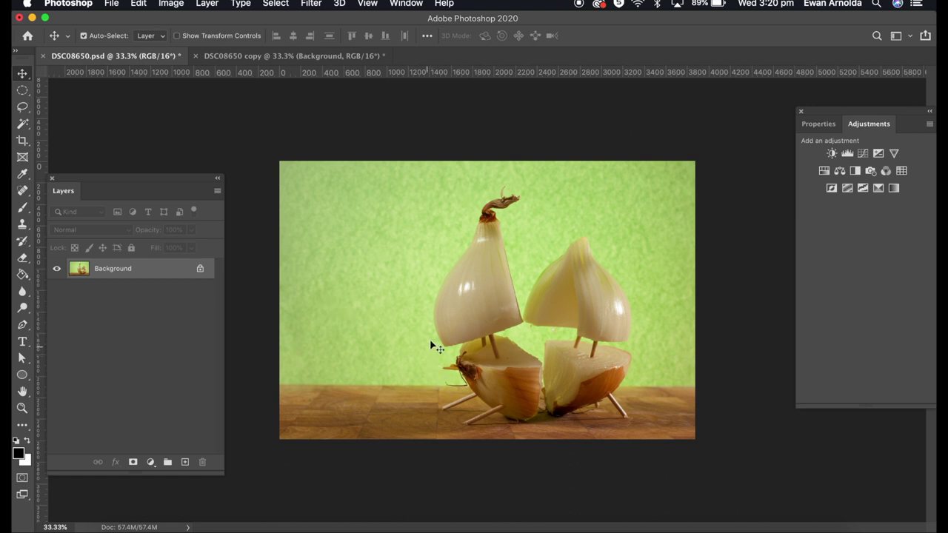
Compare the original toothpick photo with the finished copy, ending on the original.
click(307, 60)
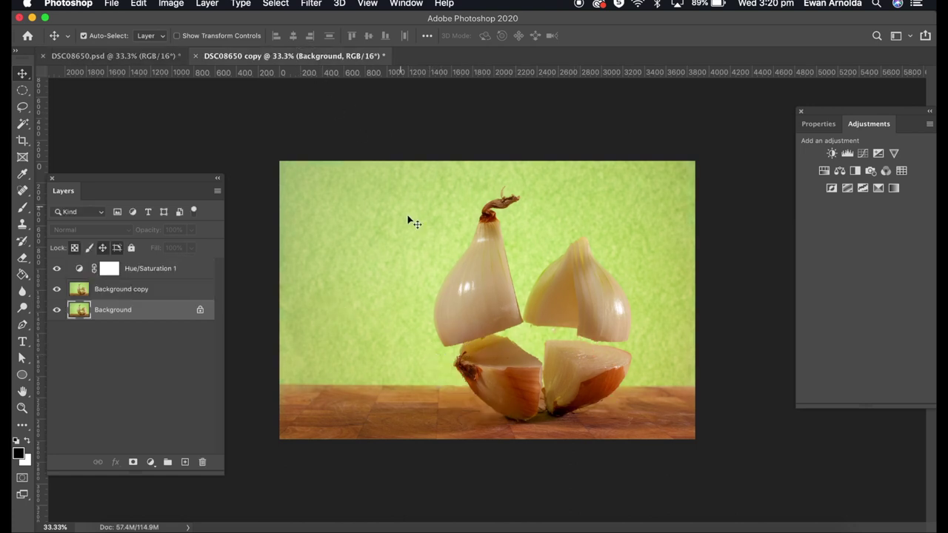
click(162, 57)
click(212, 62)
click(167, 58)
click(216, 59)
click(161, 59)
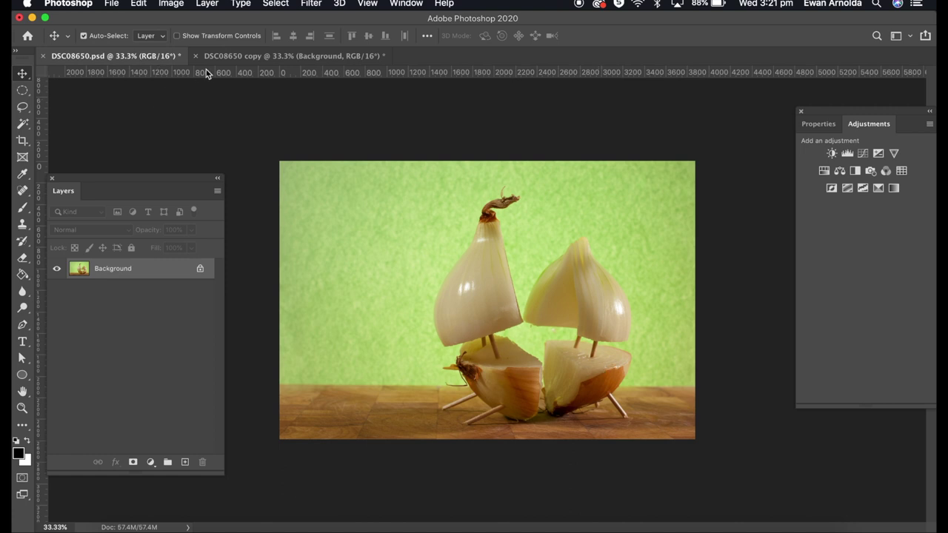
click(223, 58)
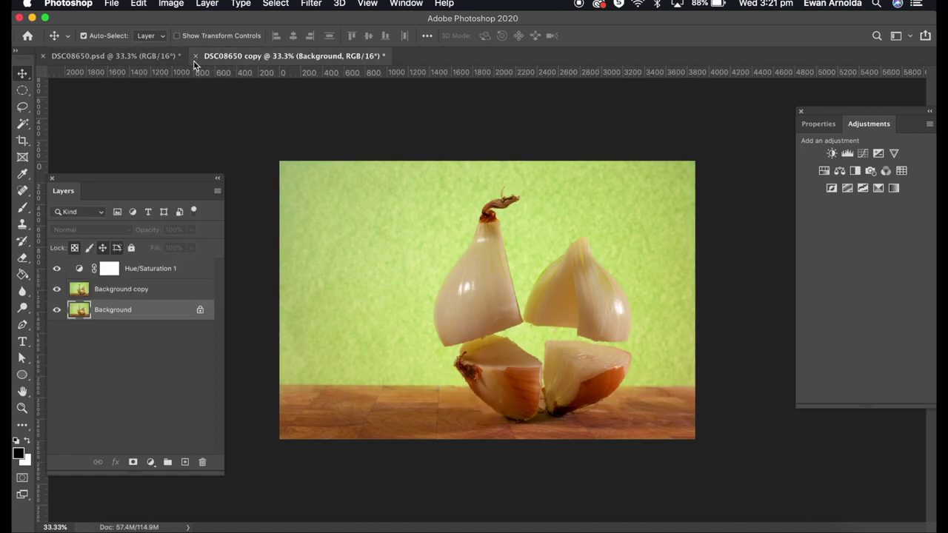
click(152, 59)
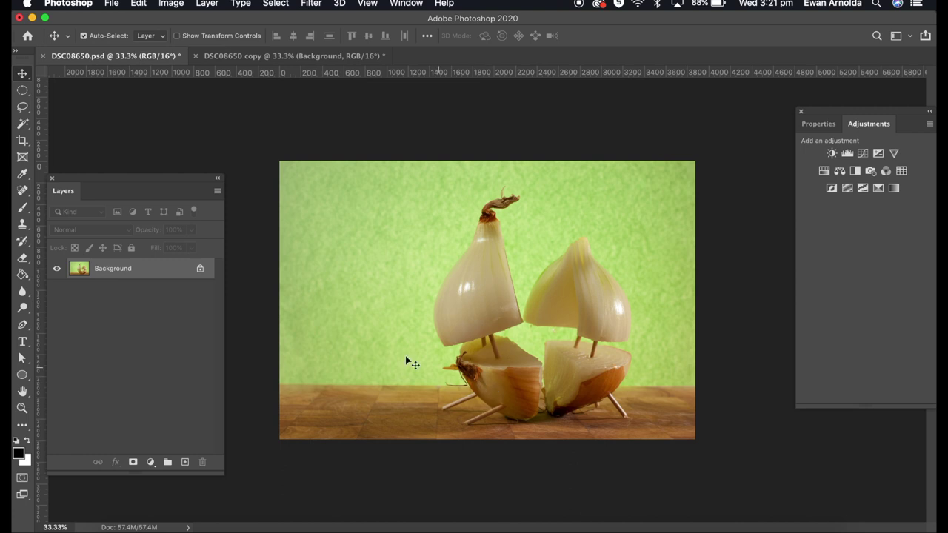
Duplicate the Background layer into a Background copy layer.
right_click(151, 277)
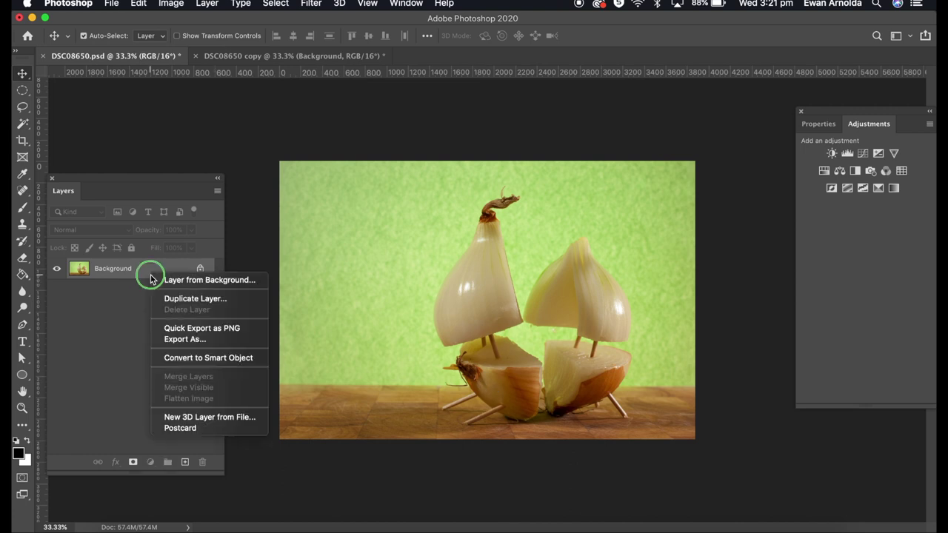
click(191, 299)
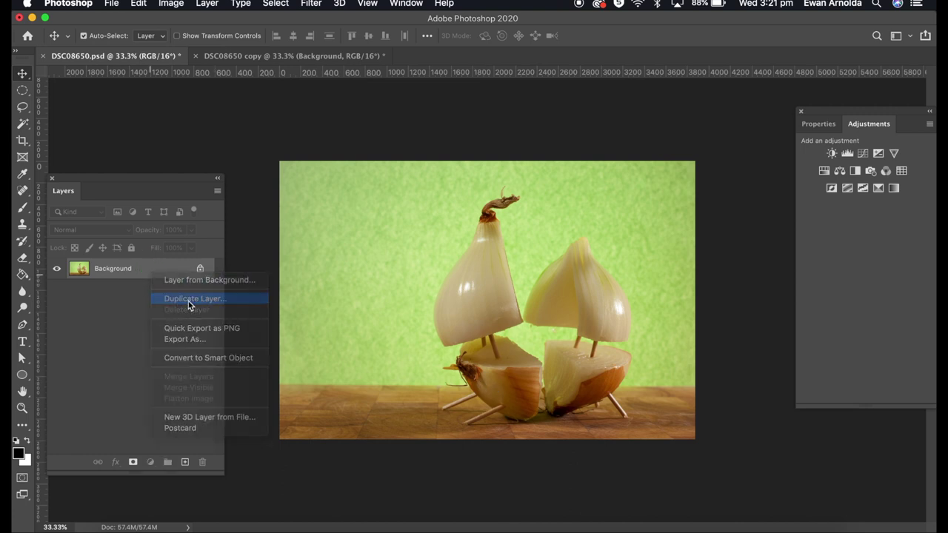
click(666, 264)
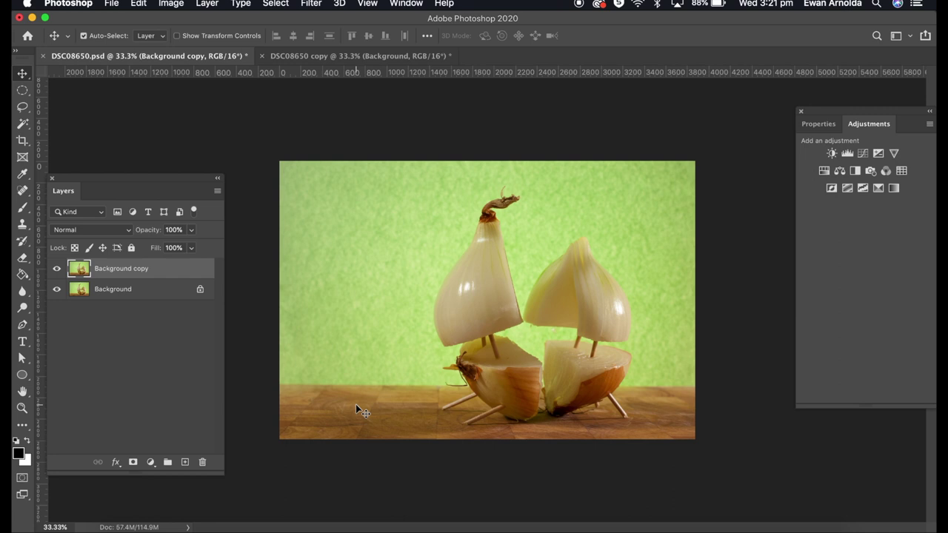
drag(23, 191, 52, 211)
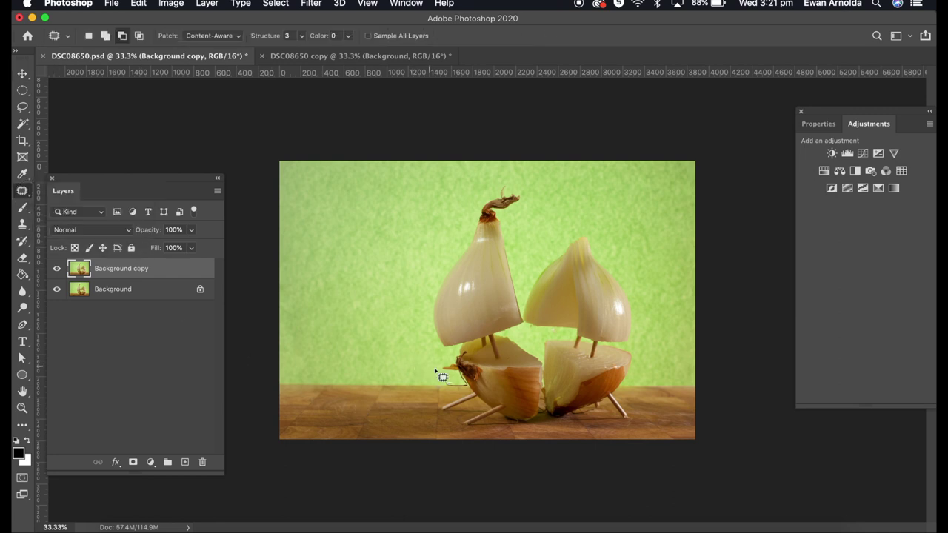
Patch away the toothpick legs under the left and right onions with clean tabletop.
mouse_move(442, 377)
mouse_down()
mouse_move(477, 400)
mouse_move(462, 379)
mouse_move(448, 404)
mouse_move(466, 405)
mouse_move(438, 407)
mouse_move(442, 414)
mouse_move(485, 402)
mouse_move(444, 398)
mouse_up()
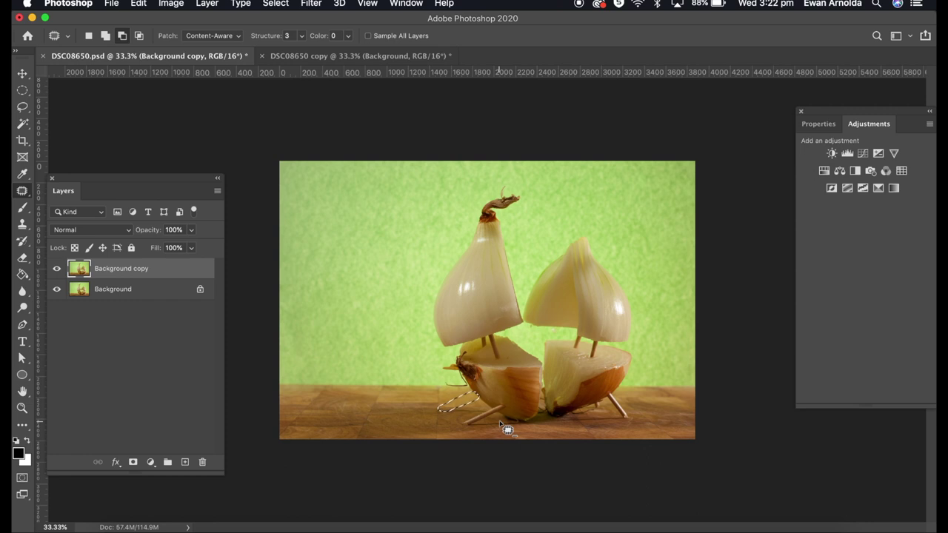
key(super+d)
mouse_move(504, 409)
mouse_down()
mouse_move(464, 418)
mouse_move(465, 429)
mouse_move(508, 406)
mouse_move(476, 407)
mouse_up()
key(super+d)
mouse_move(611, 388)
mouse_down()
mouse_move(608, 400)
mouse_move(630, 414)
mouse_move(611, 390)
mouse_up()
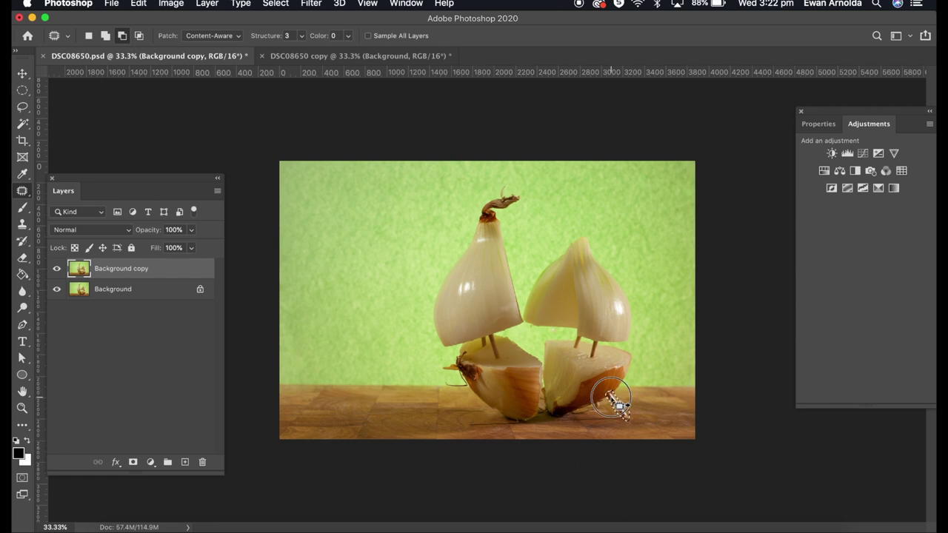
mouse_move(618, 398)
mouse_down()
mouse_move(610, 385)
mouse_move(619, 393)
mouse_up()
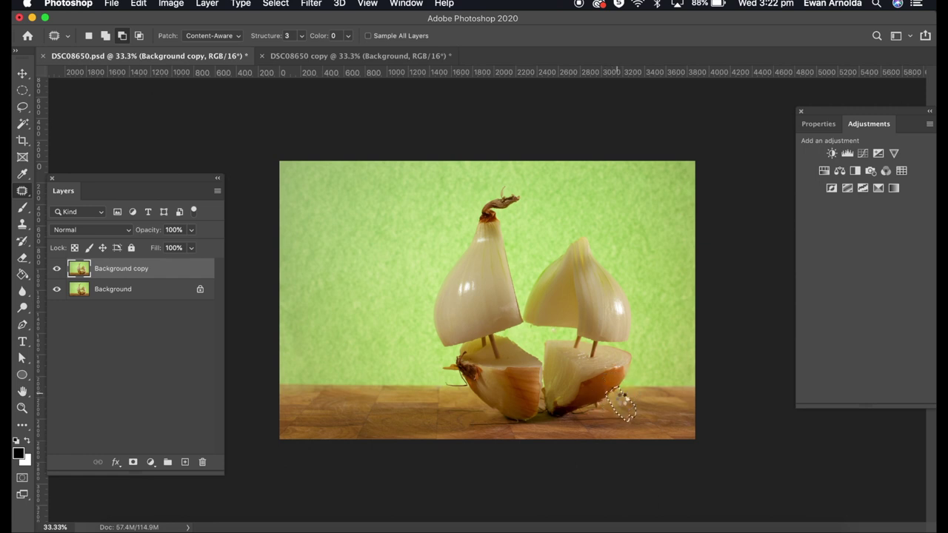
click(596, 407)
Patch out both onions' toothpick masts and the remaining toothpick by the left onion.
drag(507, 339, 508, 369)
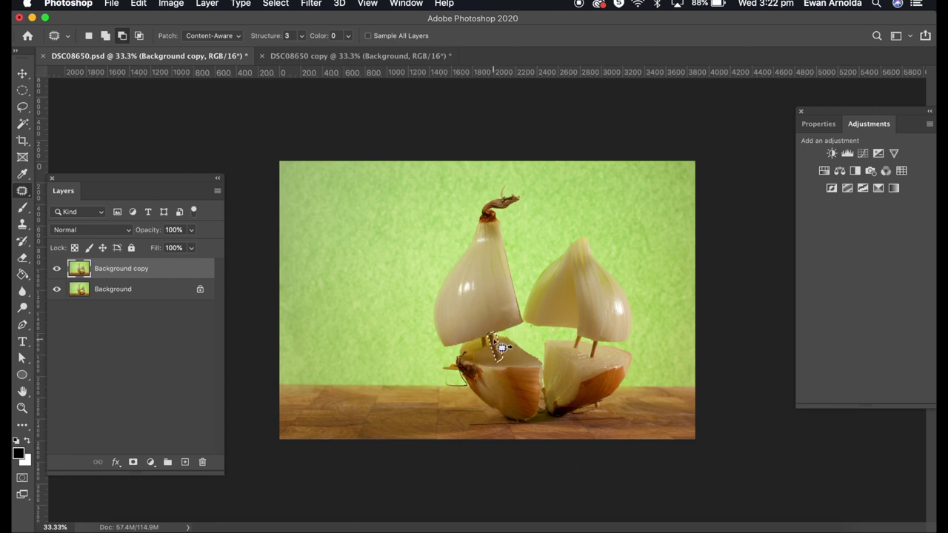
drag(501, 347, 517, 366)
key(super+d)
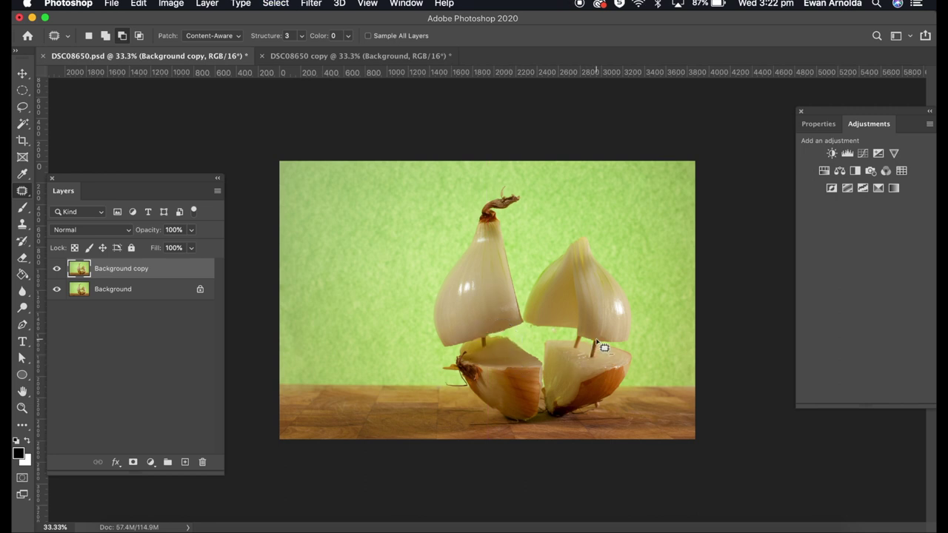
mouse_move(596, 342)
mouse_down()
mouse_move(596, 363)
mouse_move(601, 338)
mouse_move(593, 357)
mouse_move(604, 348)
mouse_move(600, 355)
mouse_move(568, 342)
mouse_move(576, 353)
mouse_move(585, 341)
mouse_move(576, 336)
mouse_move(582, 345)
mouse_up()
key(cmd+d)
mouse_move(480, 342)
mouse_down()
mouse_move(472, 326)
mouse_move(464, 339)
mouse_move(478, 364)
mouse_move(493, 355)
mouse_move(490, 334)
mouse_move(489, 349)
mouse_up()
key(super+d)
Spot-heal the toothpick shadows on the tabletop and cutting board, plus the left onion's edge marks.
drag(22, 190, 61, 192)
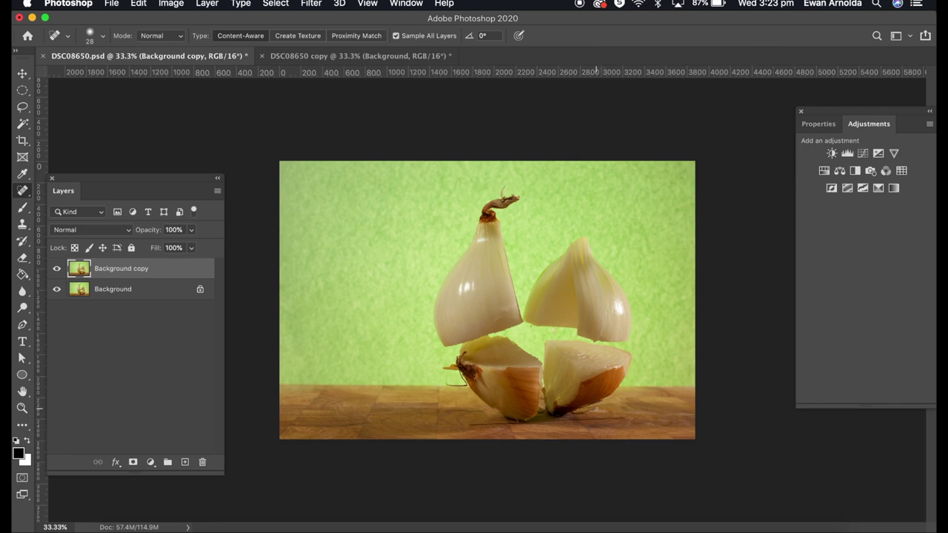
drag(446, 409, 484, 411)
drag(470, 424, 623, 419)
mouse_move(445, 382)
mouse_down()
mouse_move(465, 384)
mouse_move(457, 362)
mouse_move(442, 368)
mouse_move(465, 381)
mouse_move(454, 370)
mouse_up()
drag(453, 369, 454, 371)
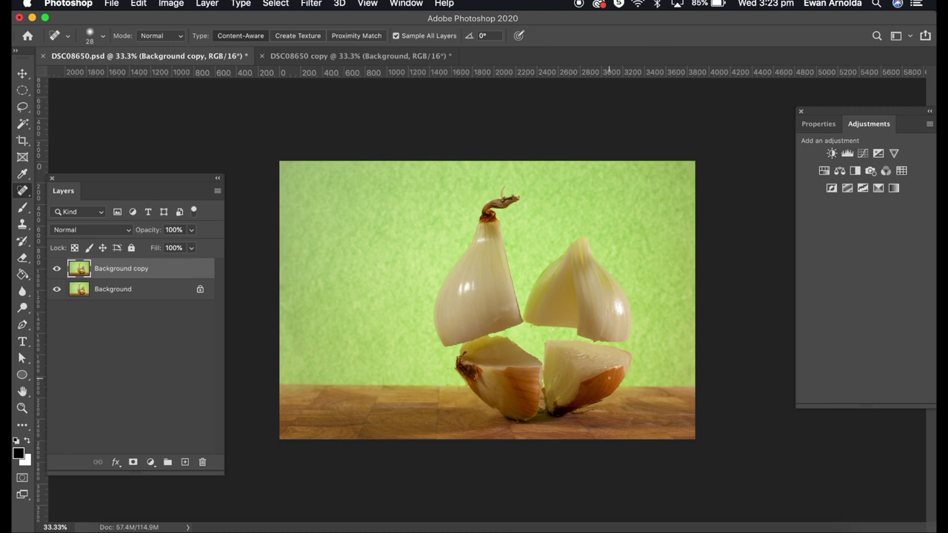
Add a Hue/Saturation layer with Hue -7, Saturation +3 and Lightness +5.
click(824, 172)
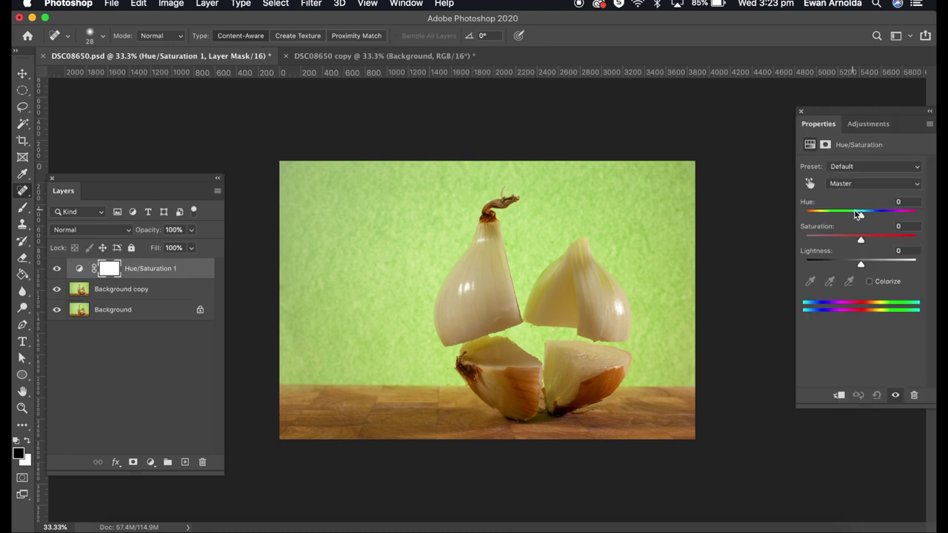
drag(858, 214, 857, 214)
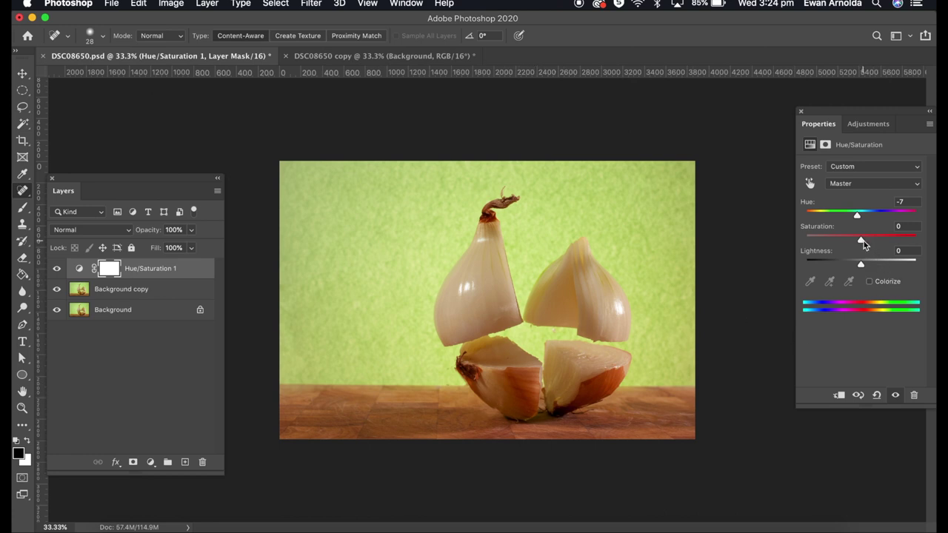
drag(864, 240, 863, 242)
drag(861, 262, 864, 269)
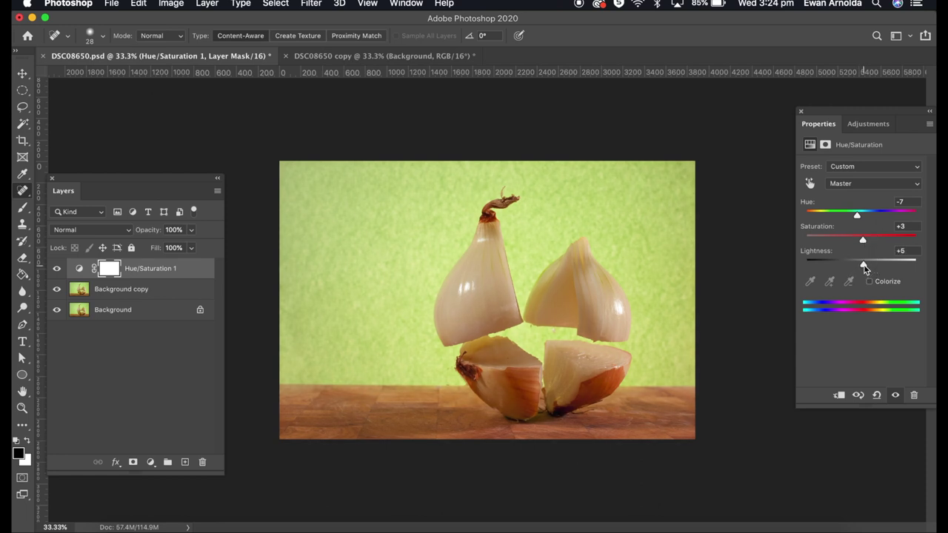
click(23, 73)
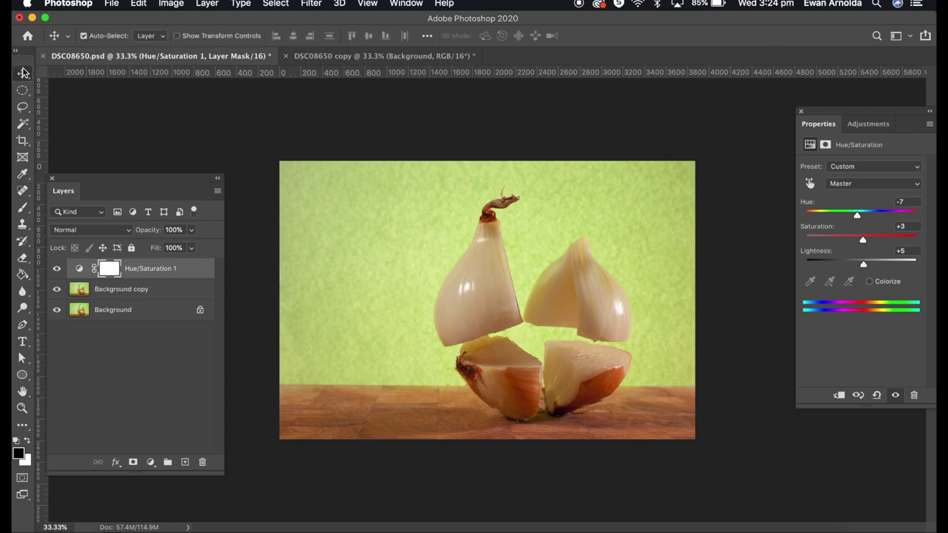